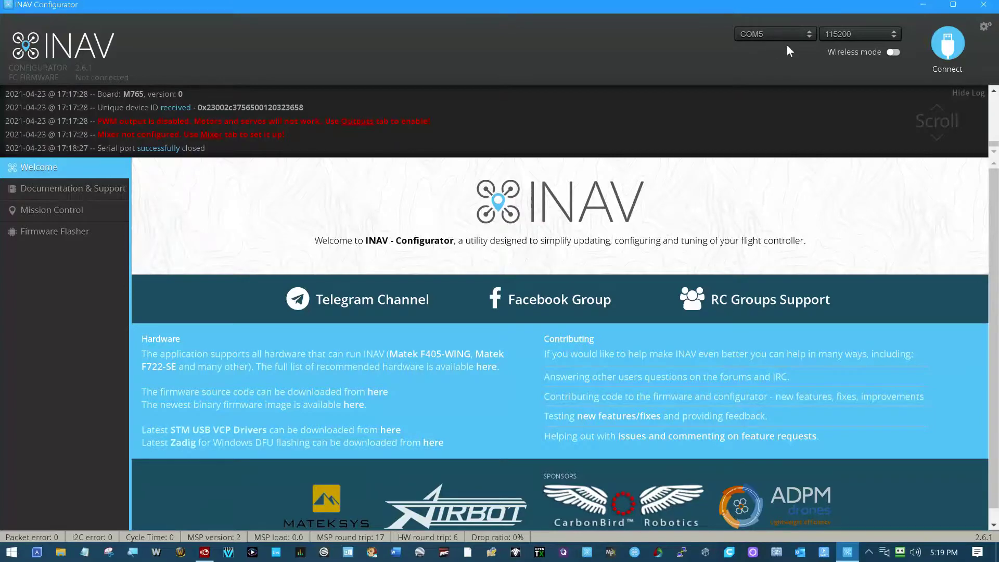
Connect INAV Configurator to the flight controller over COM5 at 115200 baud.
{"action": "left_click", "coordinate": [947, 50]}
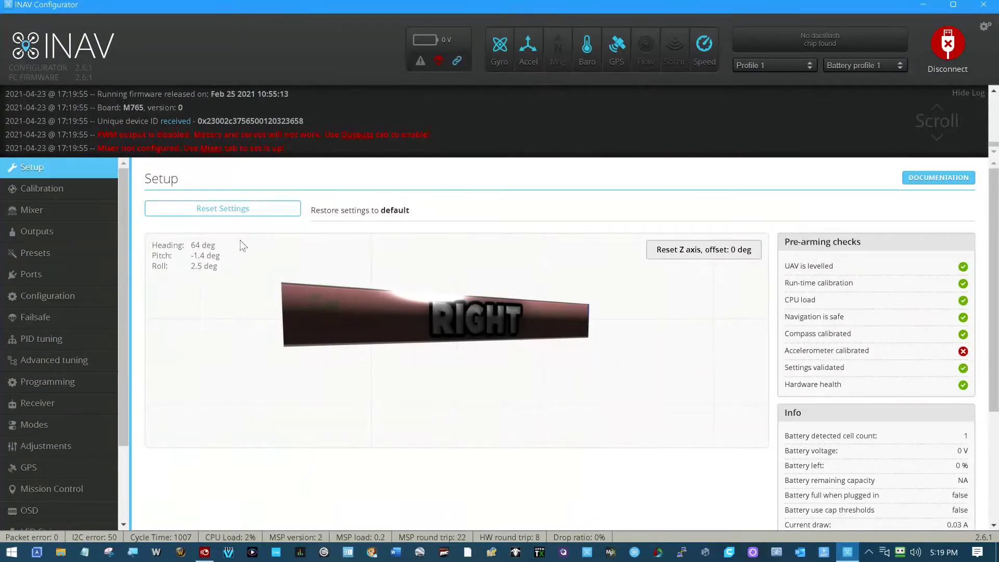
Verify in the Ports tab that UART2 stays assigned to GPS, then go to Configuration.
{"action": "left_click", "coordinate": [37, 274]}
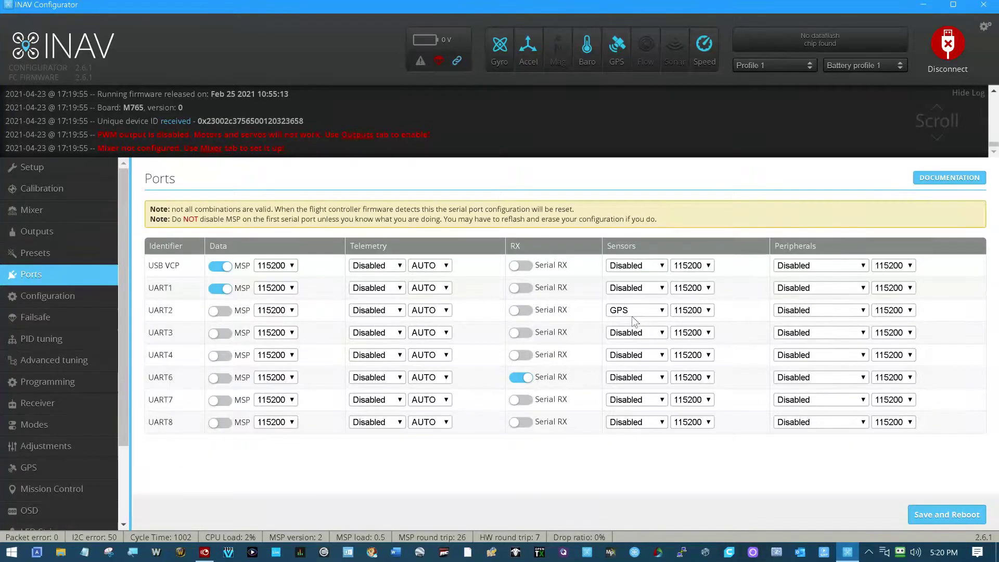
{"action": "left_click", "coordinate": [663, 311]}
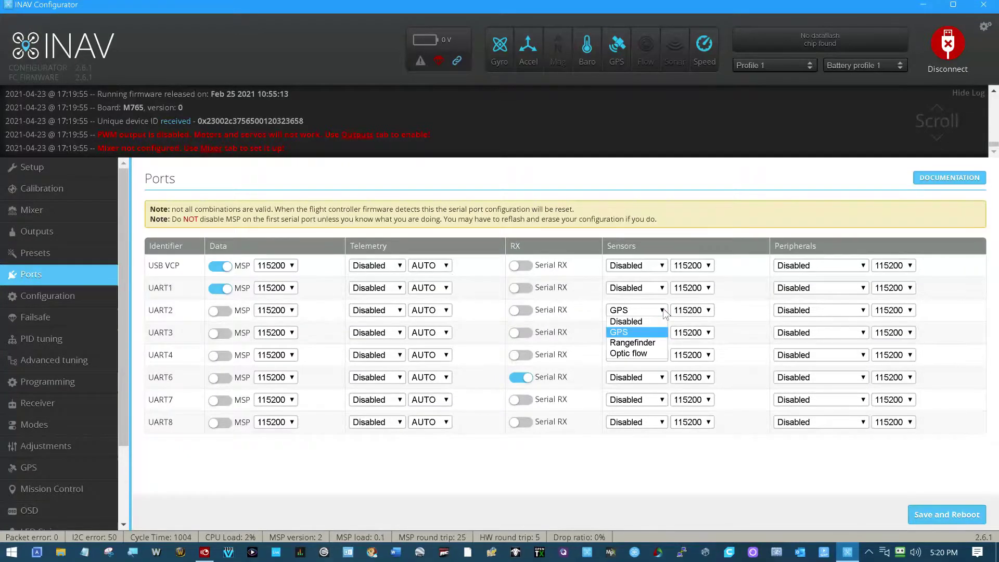
{"action": "left_click", "coordinate": [664, 313]}
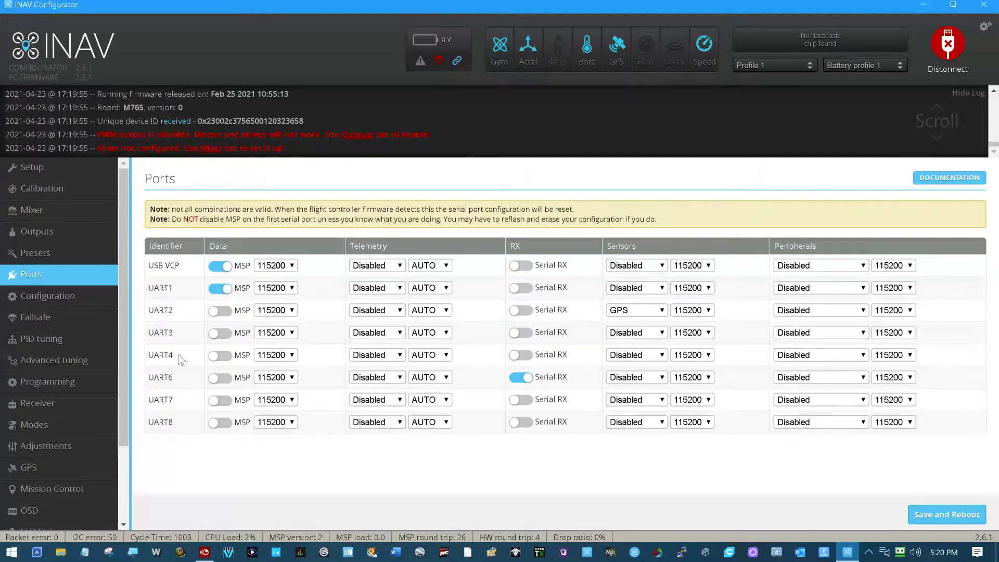
{"action": "left_click", "coordinate": [73, 300]}
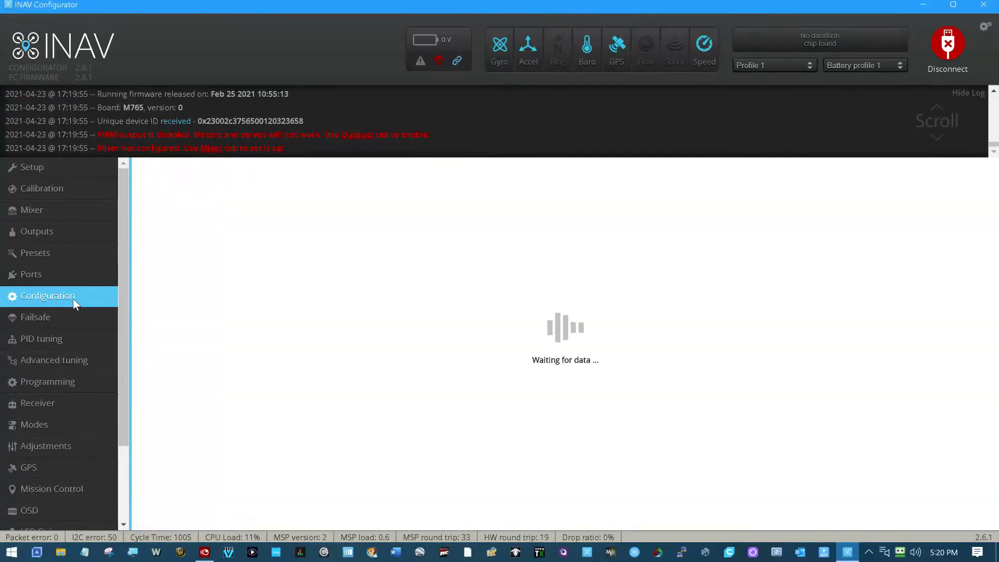
Review the GPS section (navigation enabled, UBLOX protocol), then view the GPS status map page.
{"action": "scroll", "coordinate": [332, 374], "scroll_direction": "down", "scroll_amount": 4}
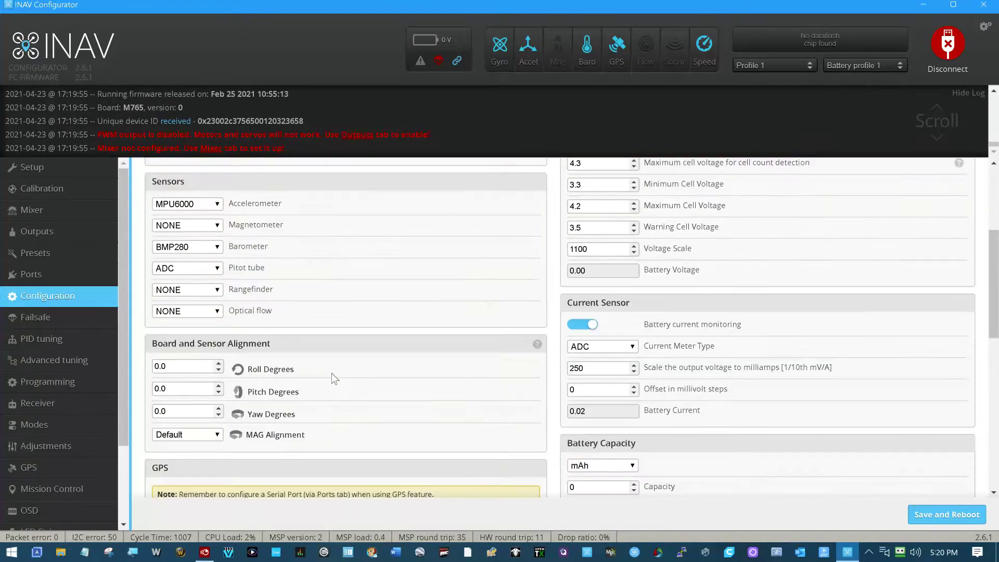
{"action": "scroll", "coordinate": [333, 373], "scroll_direction": "down", "scroll_amount": 3}
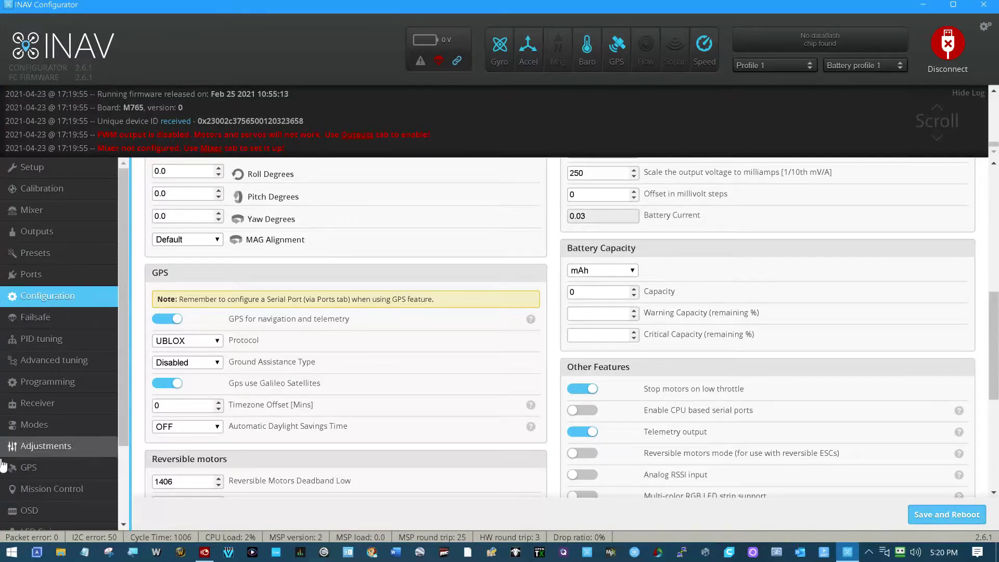
{"action": "left_click", "coordinate": [72, 474]}
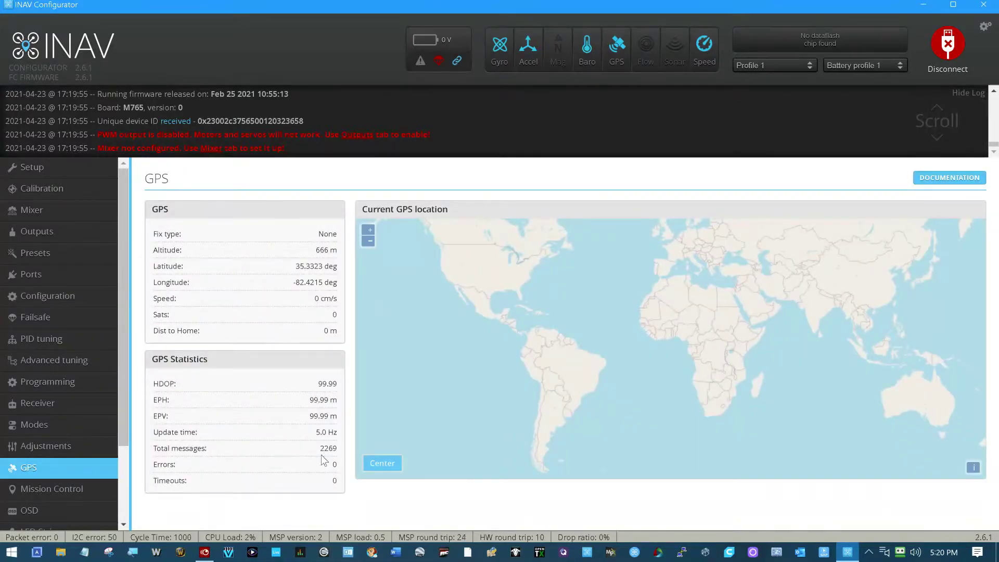
{"action": "left_click_drag", "start_coordinate": [339, 448], "coordinate": [313, 449]}
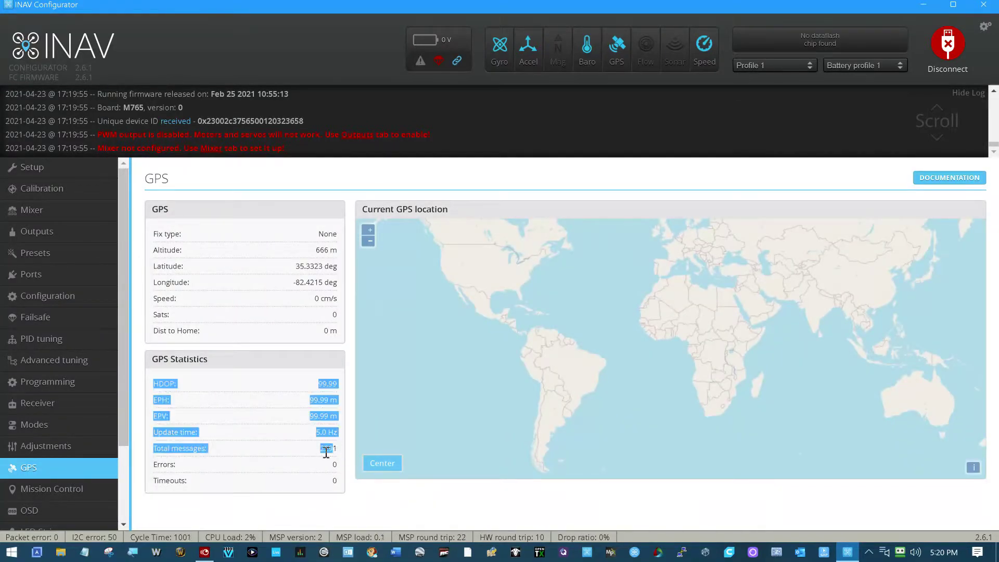
{"action": "left_click", "coordinate": [329, 454]}
{"action": "left_click_drag", "start_coordinate": [315, 451], "coordinate": [339, 455]}
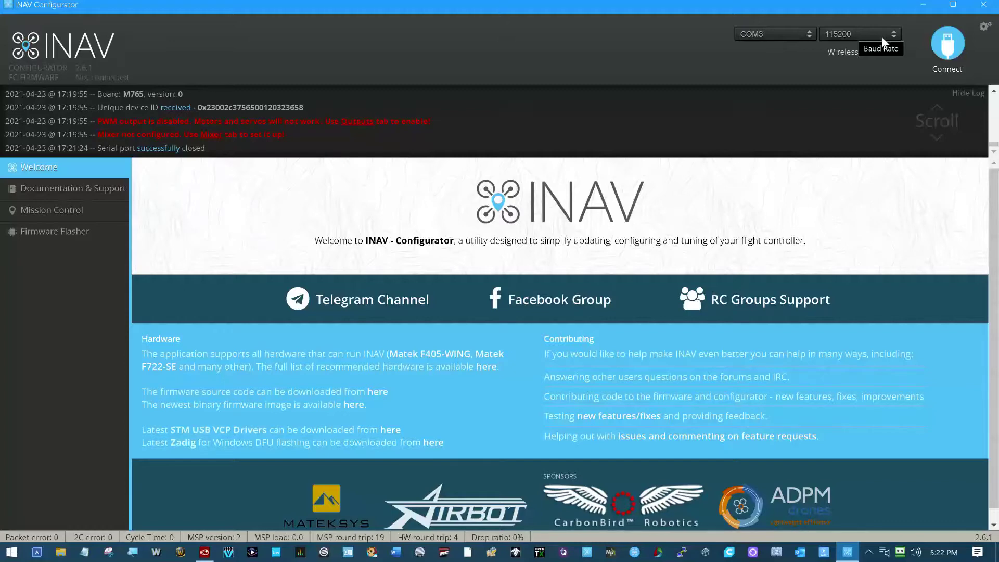
Set the baud rate to 57600, connect to the flight controller, then disconnect.
{"action": "left_click", "coordinate": [854, 30]}
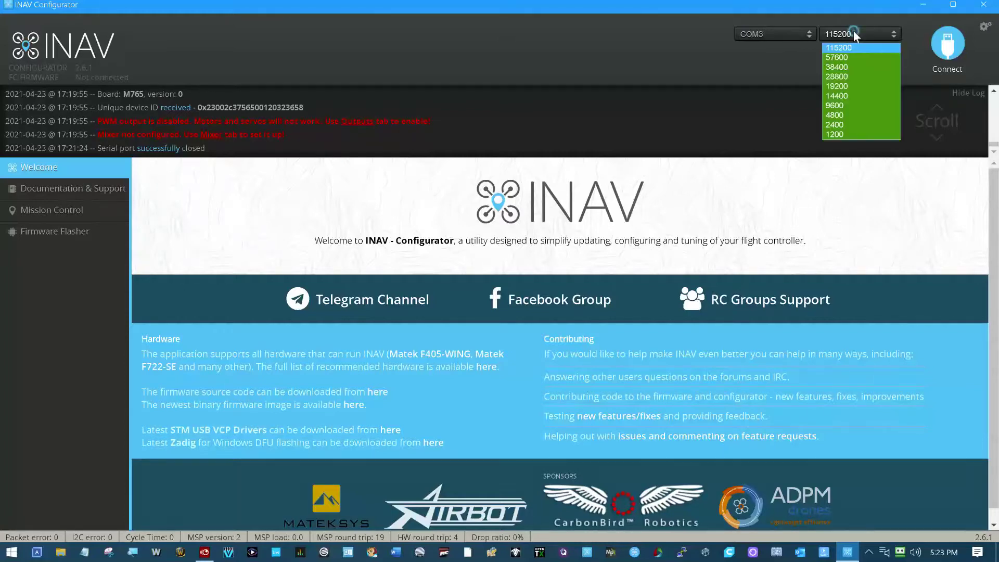
{"action": "left_click", "coordinate": [854, 56]}
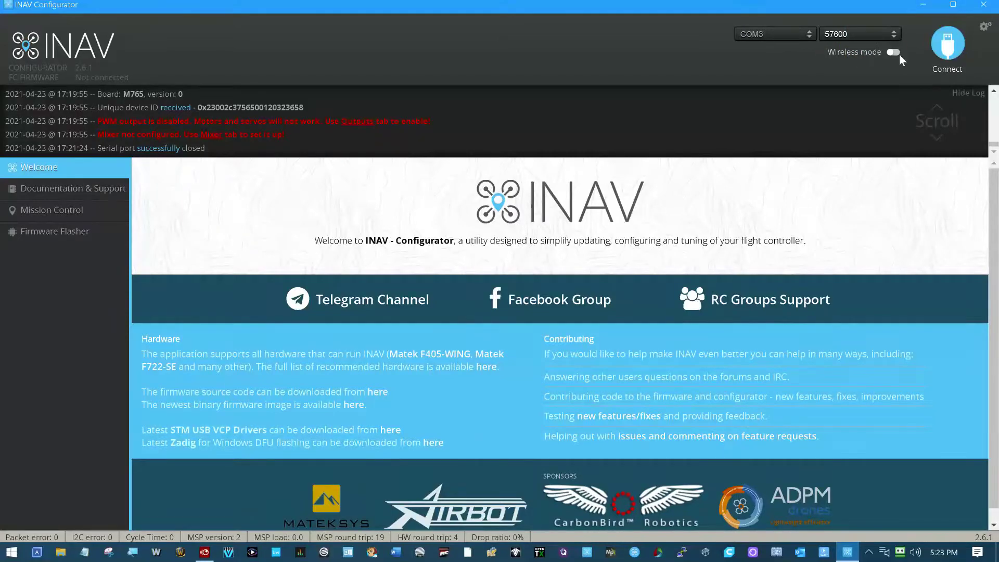
{"action": "left_click", "coordinate": [950, 52]}
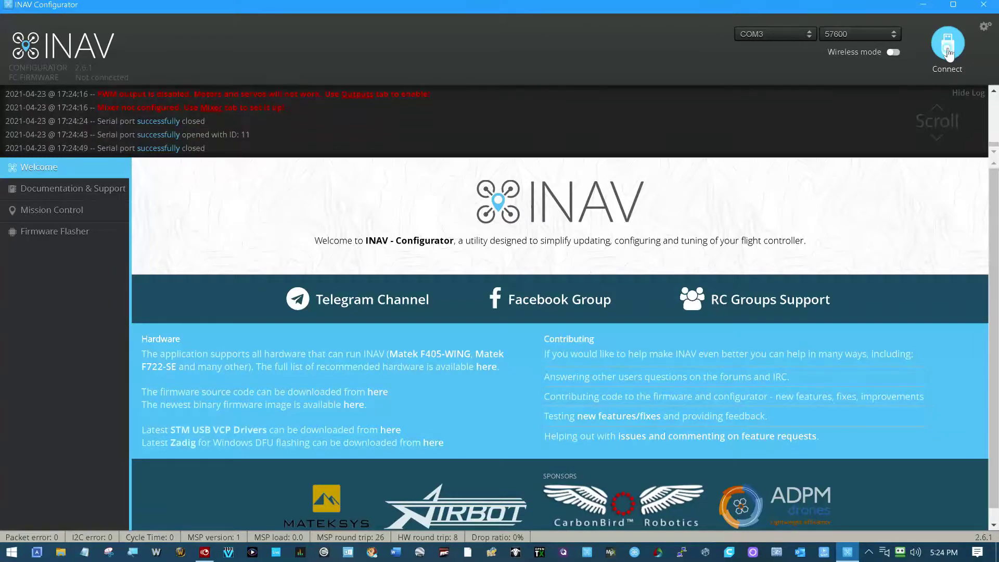
{"action": "left_click", "coordinate": [950, 53]}
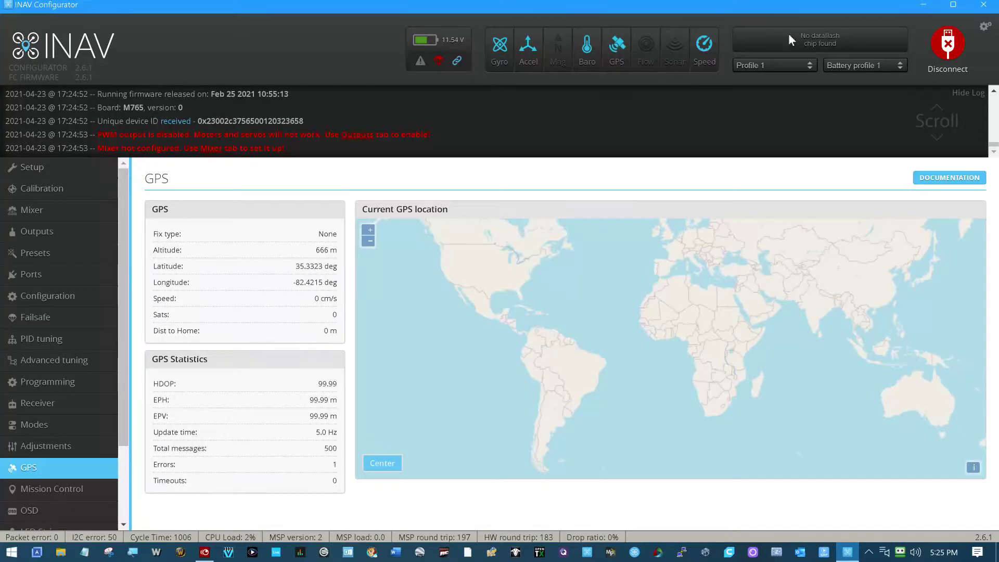
{"action": "left_click", "coordinate": [942, 54]}
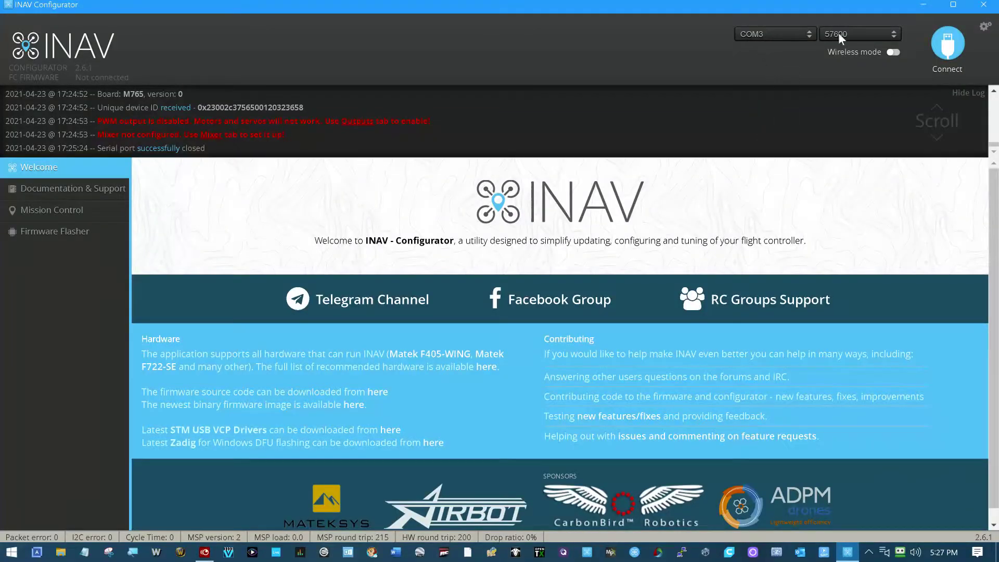
Reconnect on COM3, confirm UART7 runs MSP at 57600, and view the GPS status.
{"action": "left_click", "coordinate": [937, 52]}
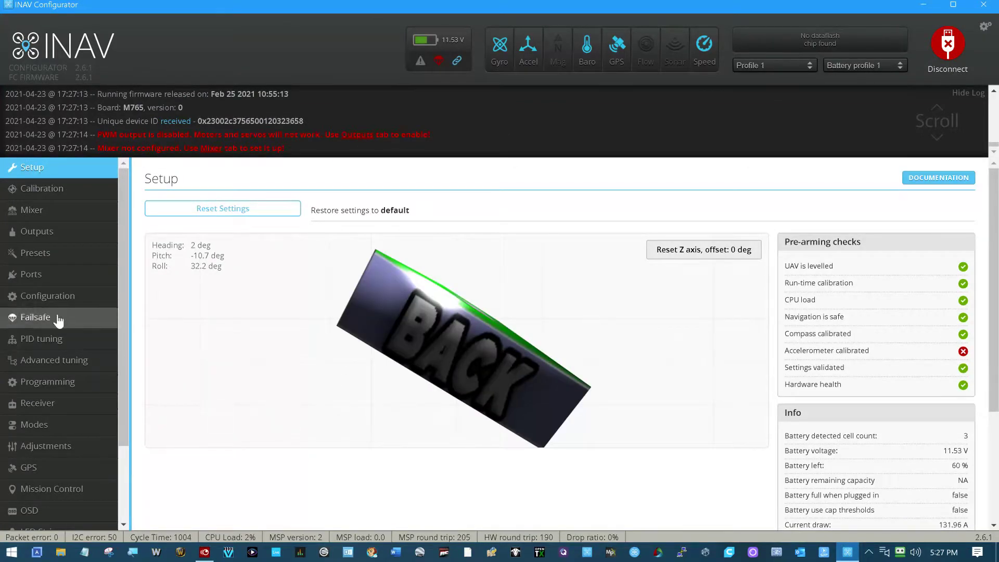
{"action": "left_click", "coordinate": [46, 276]}
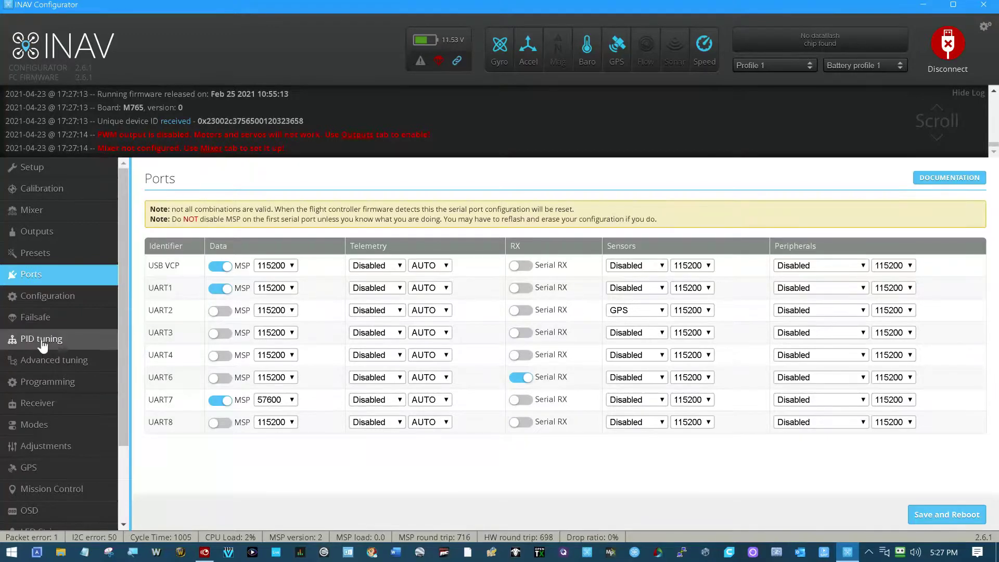
{"action": "left_click", "coordinate": [47, 471]}
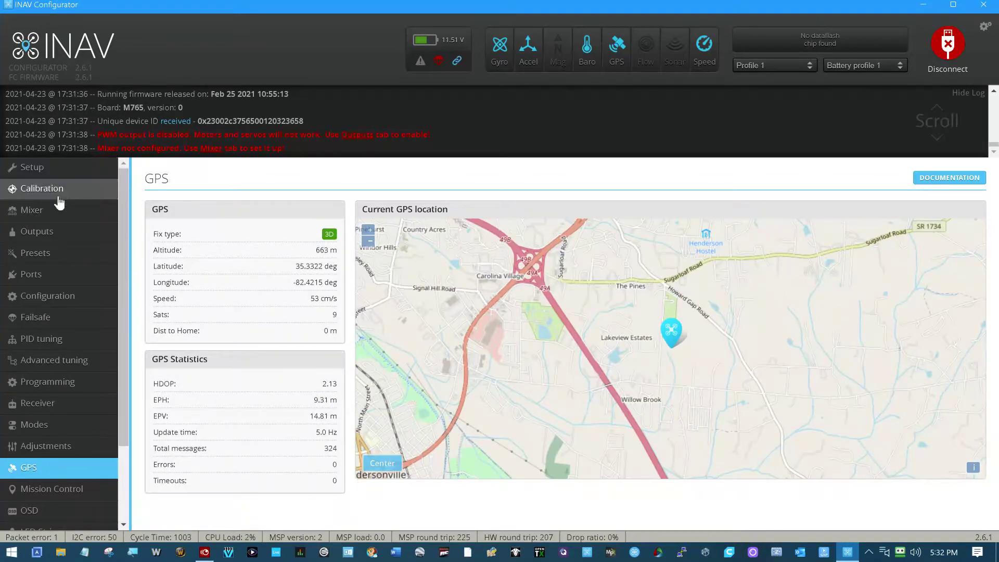
{"action": "left_click", "coordinate": [56, 170]}
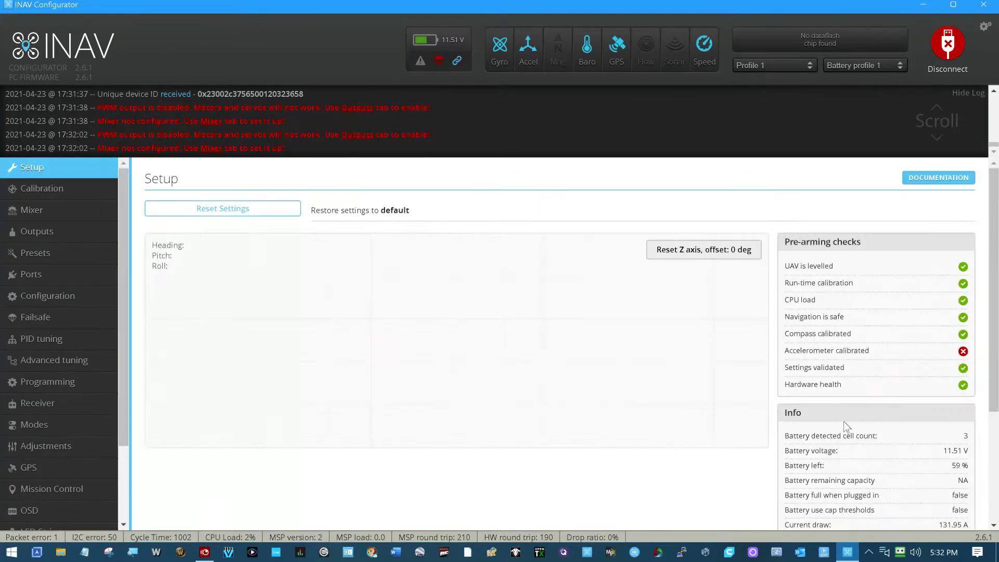
{"action": "scroll", "coordinate": [883, 399], "scroll_direction": "down", "scroll_amount": 3}
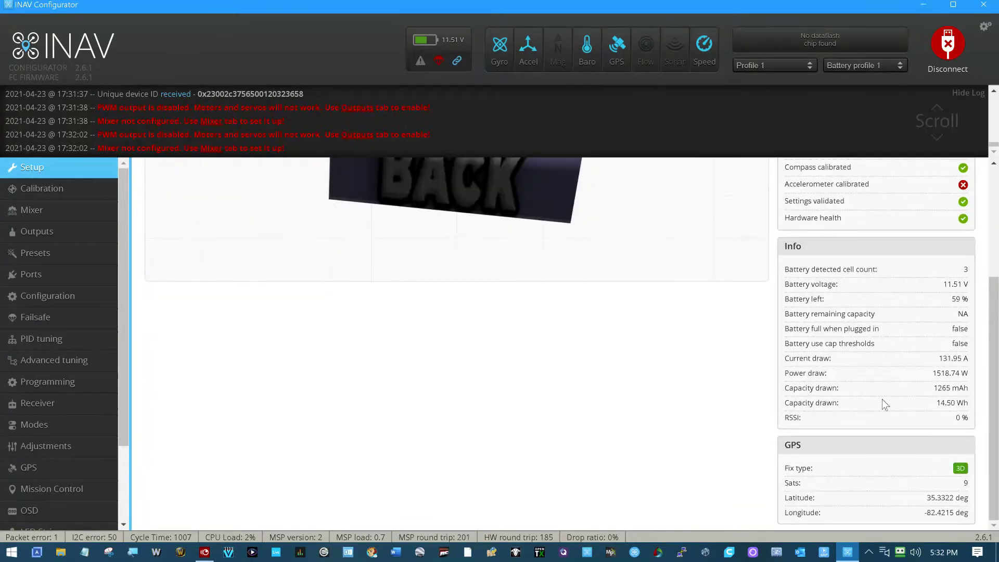
{"action": "scroll", "coordinate": [692, 456], "scroll_direction": "up", "scroll_amount": 3}
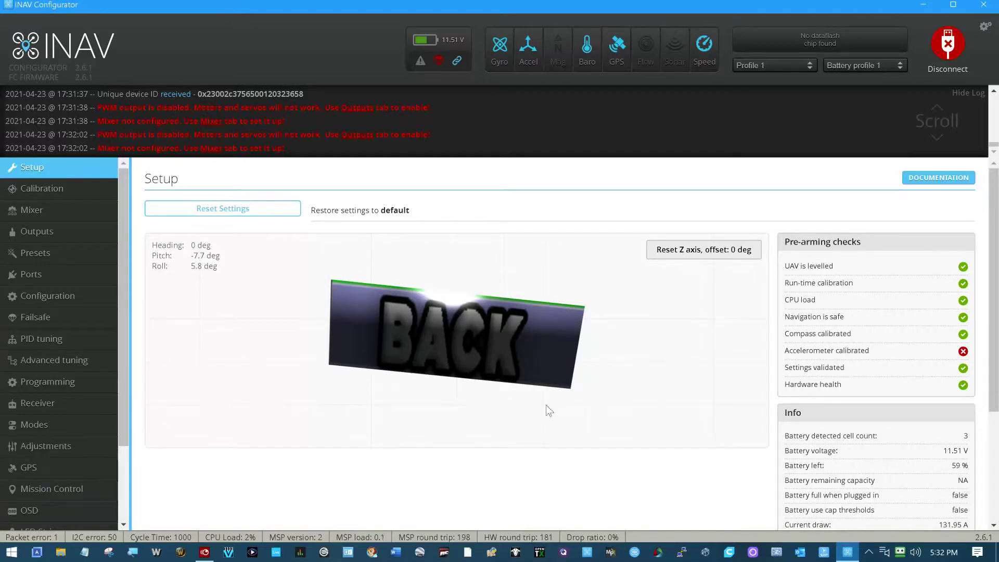
{"action": "scroll", "coordinate": [549, 411], "scroll_direction": "down", "scroll_amount": 3}
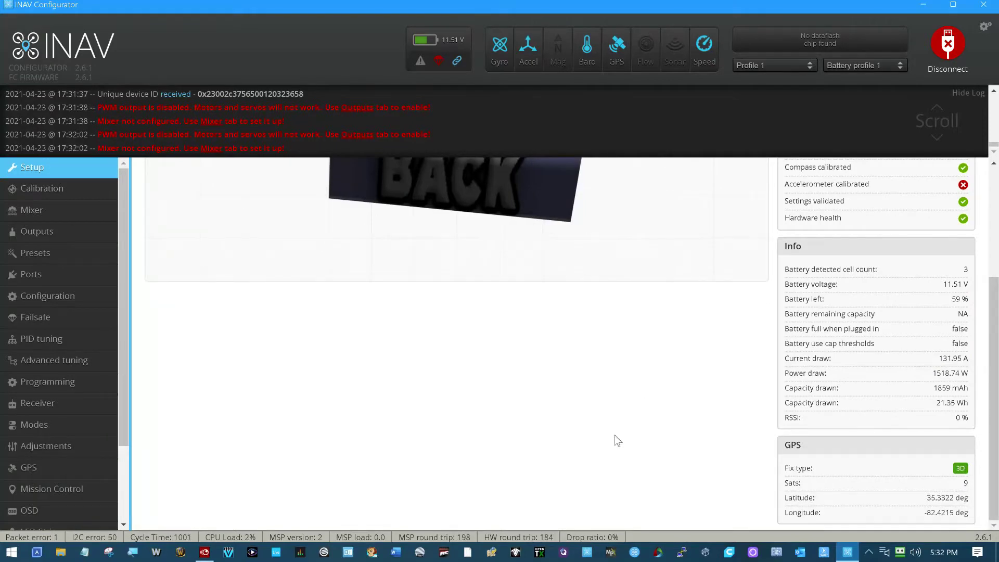
{"action": "scroll", "coordinate": [614, 433], "scroll_direction": "up", "scroll_amount": 3}
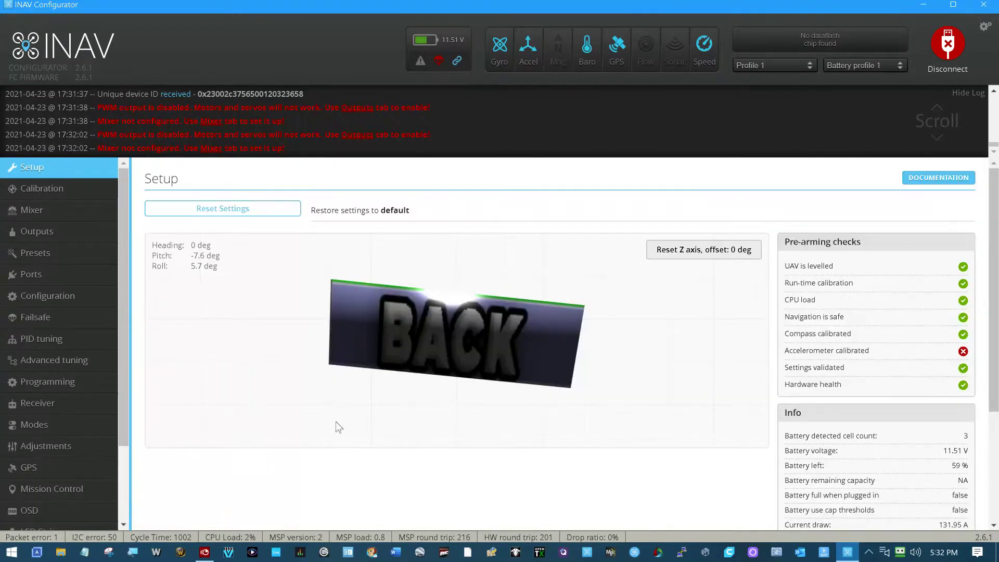
{"action": "left_click", "coordinate": [54, 463]}
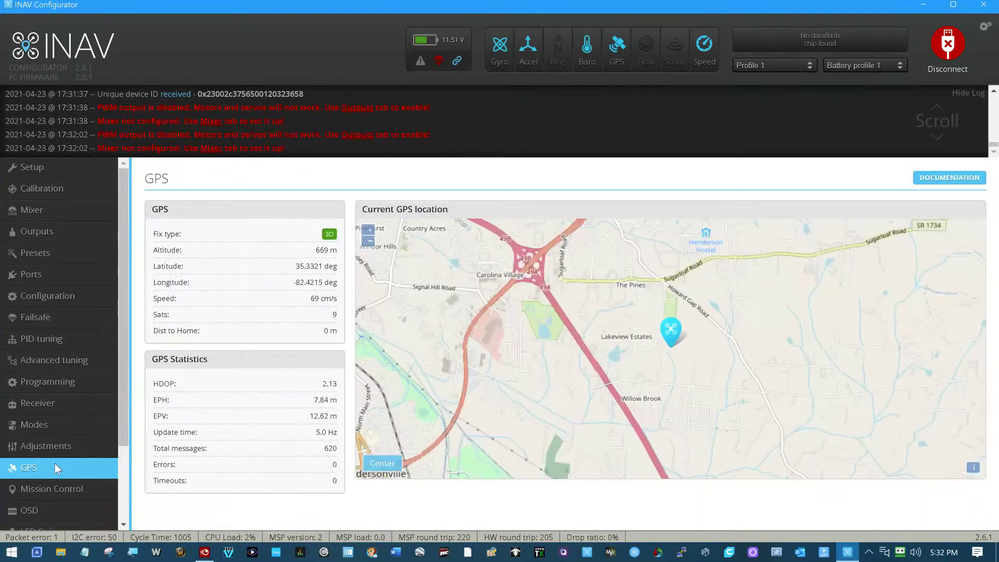
Disconnect from the flight controller and bring up the connection speed choices.
{"action": "left_click", "coordinate": [949, 60]}
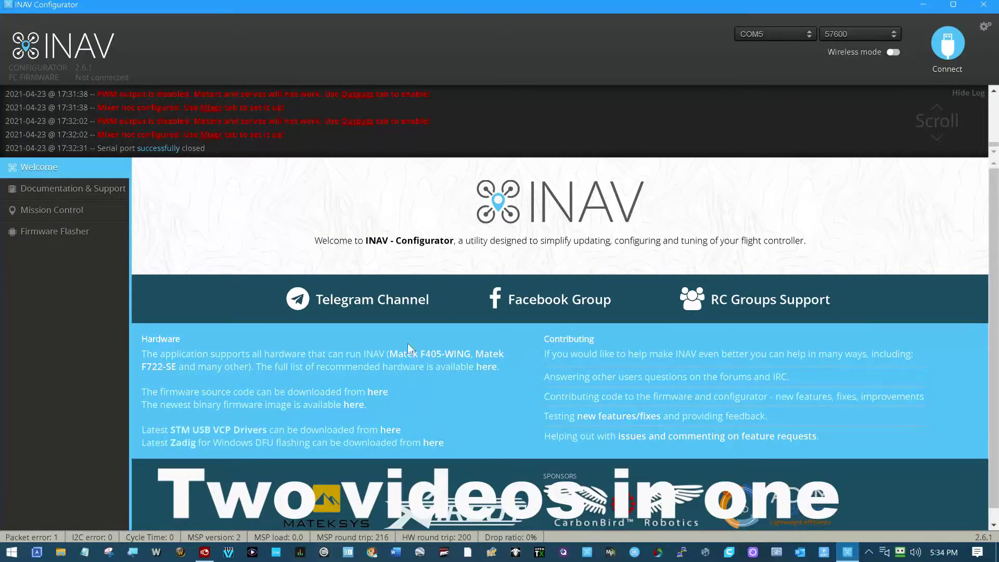
{"action": "left_click", "coordinate": [865, 35]}
Switch the connection speed to 115200 and go to the Firmware Flasher page.
{"action": "left_click", "coordinate": [860, 47]}
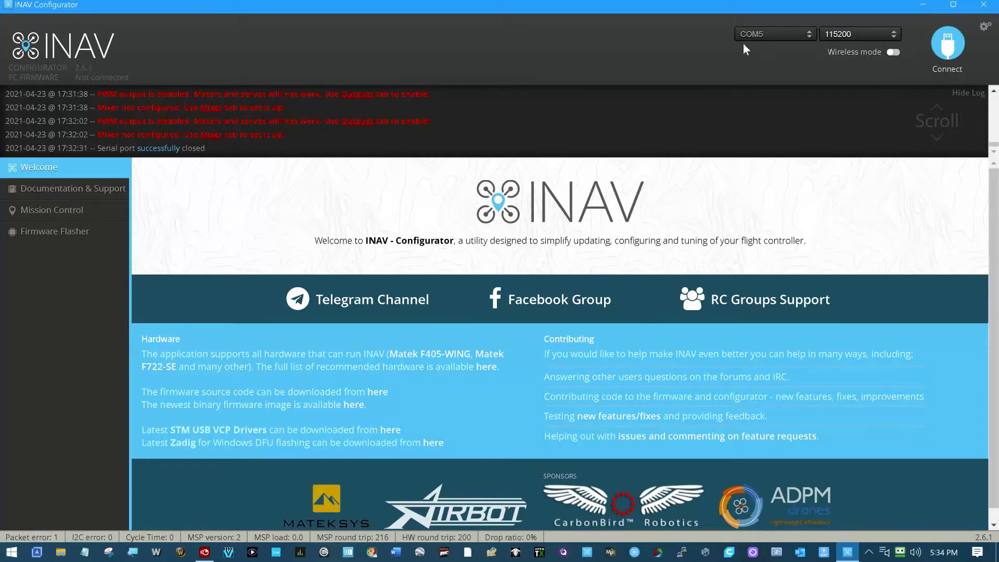
{"action": "left_click", "coordinate": [65, 231]}
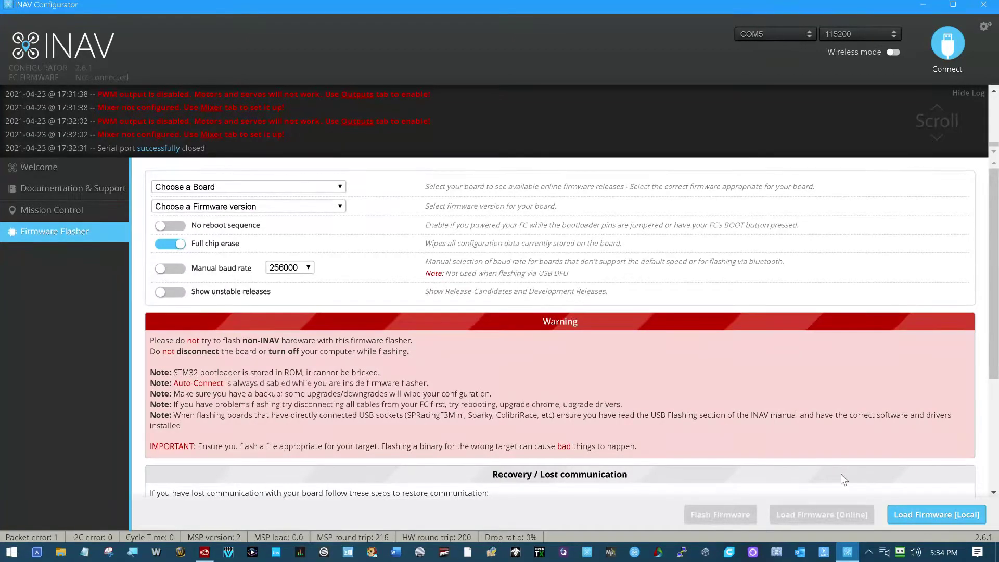
Load arduplane_with_bl.hex from the F765 Wing folder and start flashing it.
{"action": "left_click", "coordinate": [922, 515]}
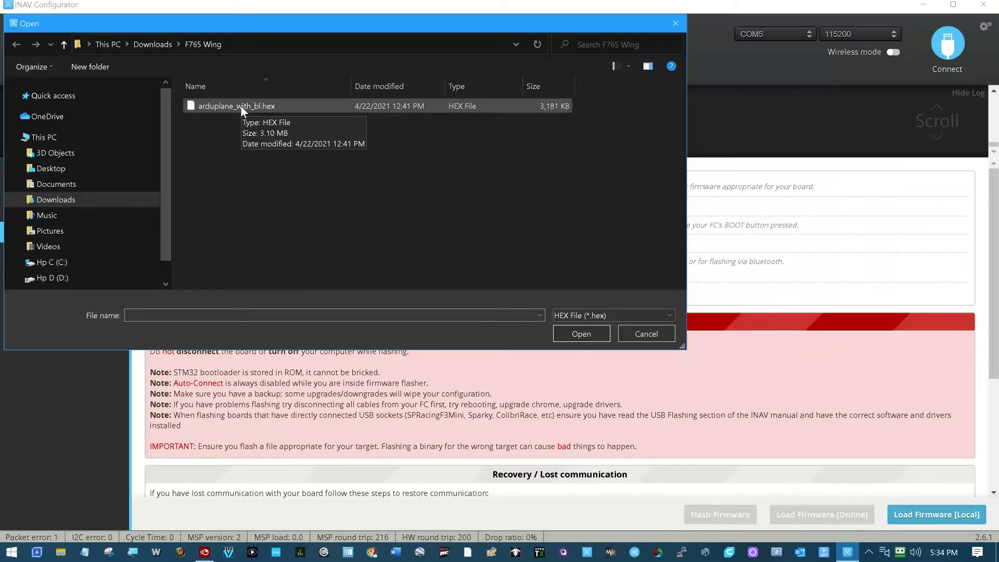
{"action": "double_click", "coordinate": [241, 106]}
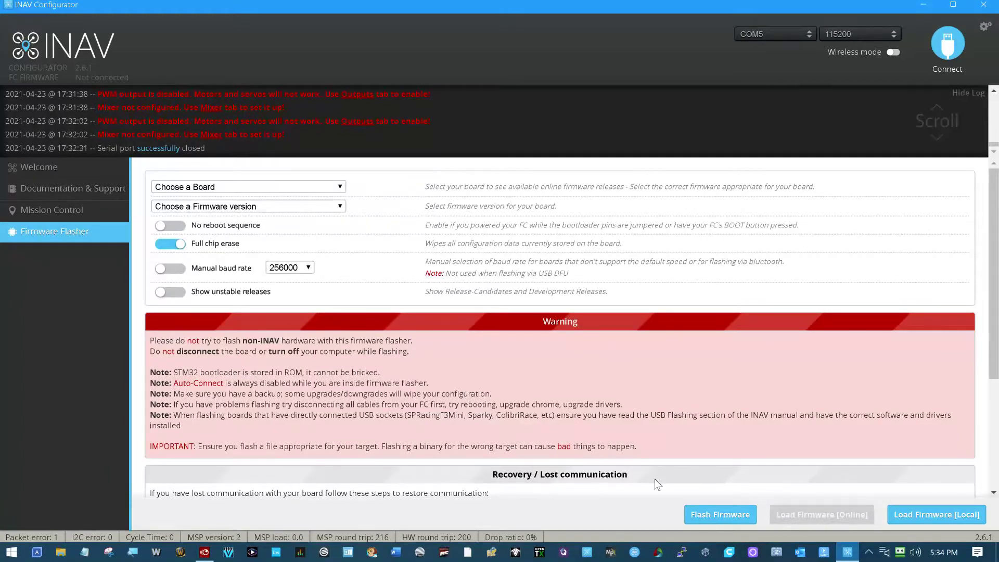
{"action": "scroll", "coordinate": [715, 515], "scroll_direction": "down", "scroll_amount": 3}
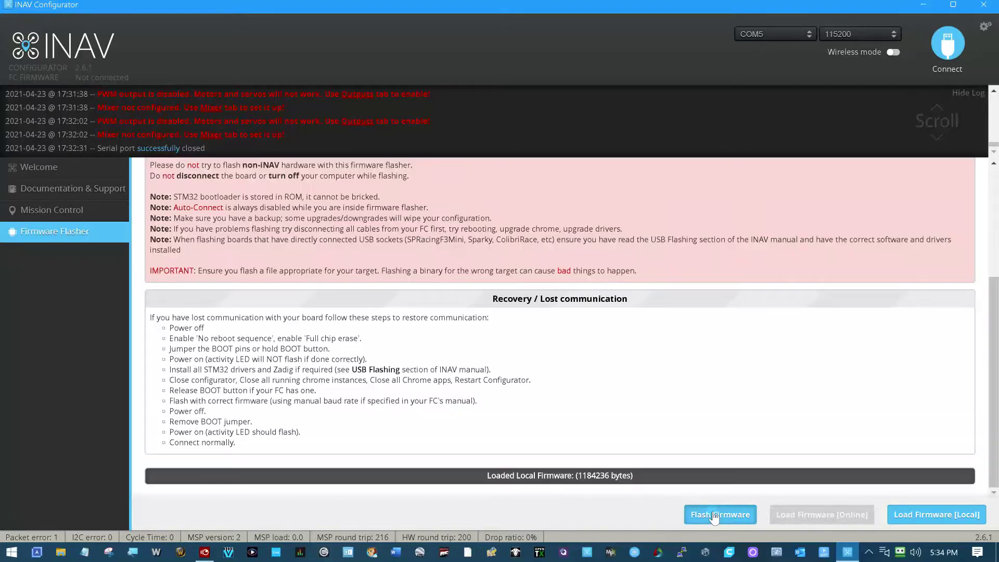
{"action": "left_click", "coordinate": [714, 515]}
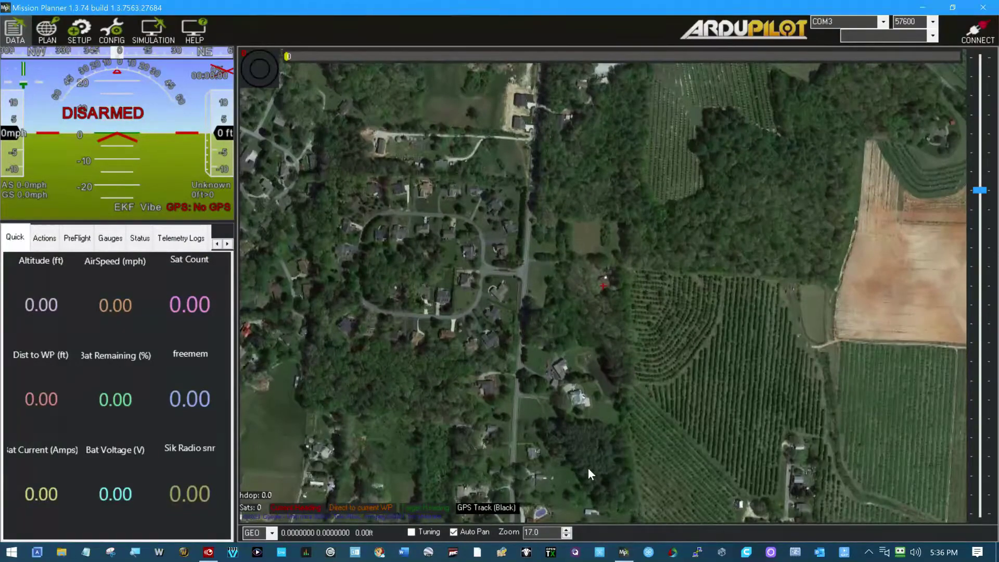
{"action": "left_click", "coordinate": [884, 22]}
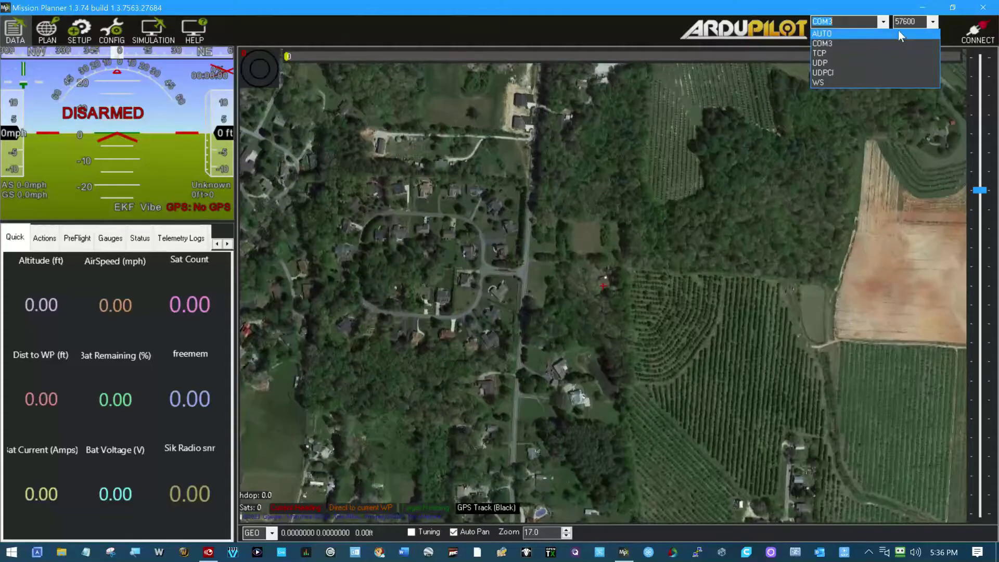
Connect Mission Planner to the plane on COM3 at 57600, reconnecting after the link drops.
{"action": "left_click", "coordinate": [979, 36]}
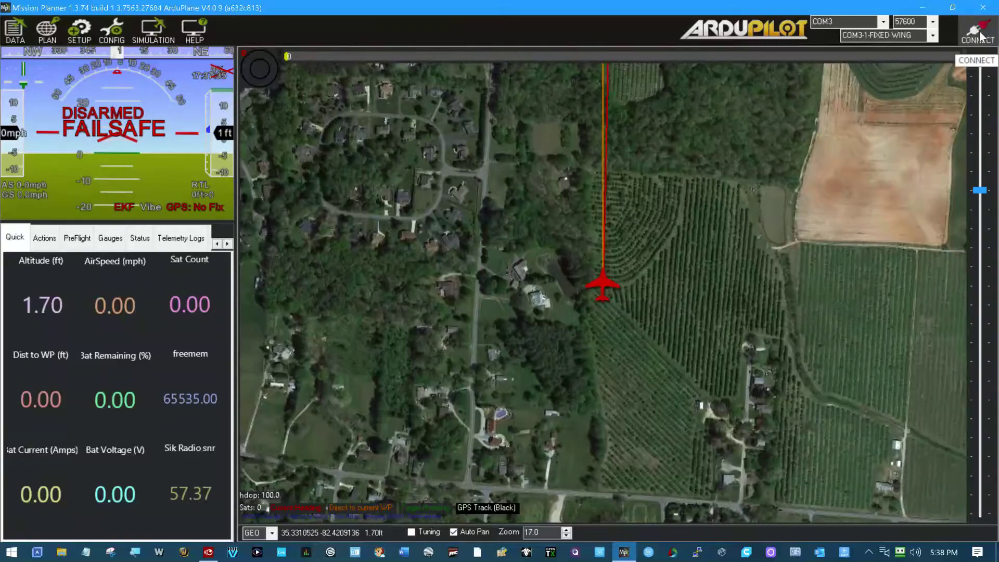
{"action": "left_click", "coordinate": [978, 35]}
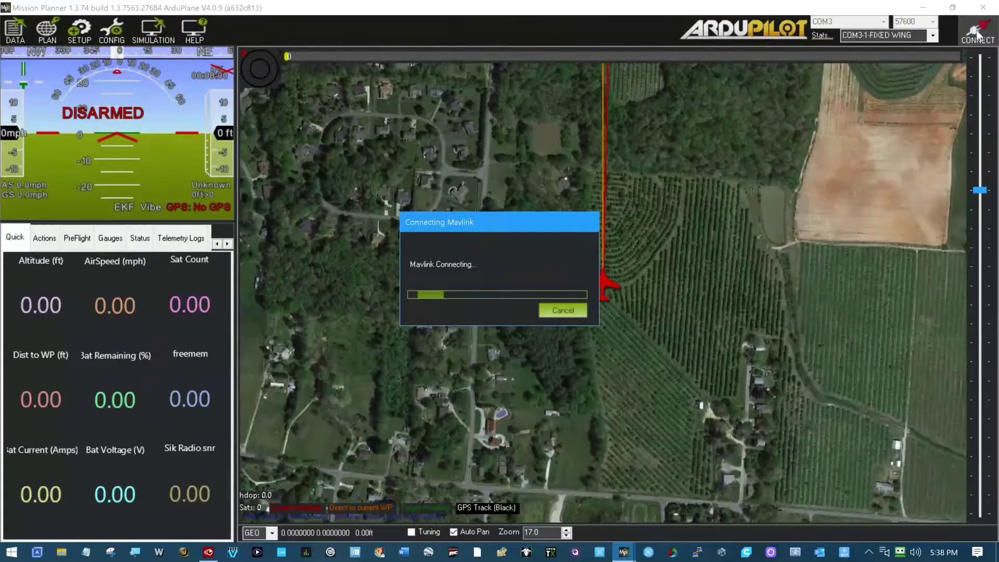